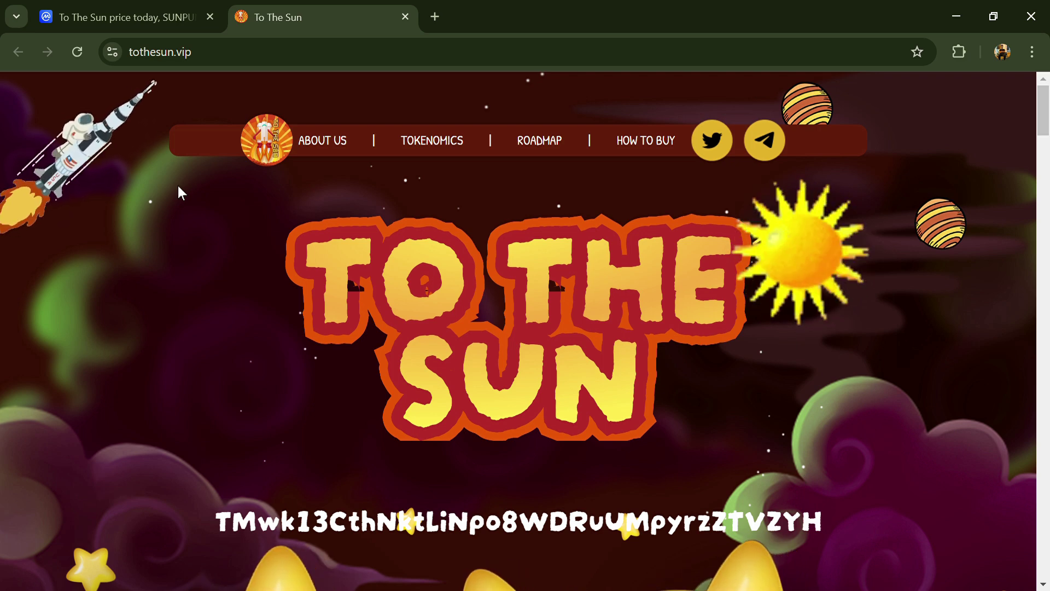
pyautogui.scroll(-3, 283, 260)
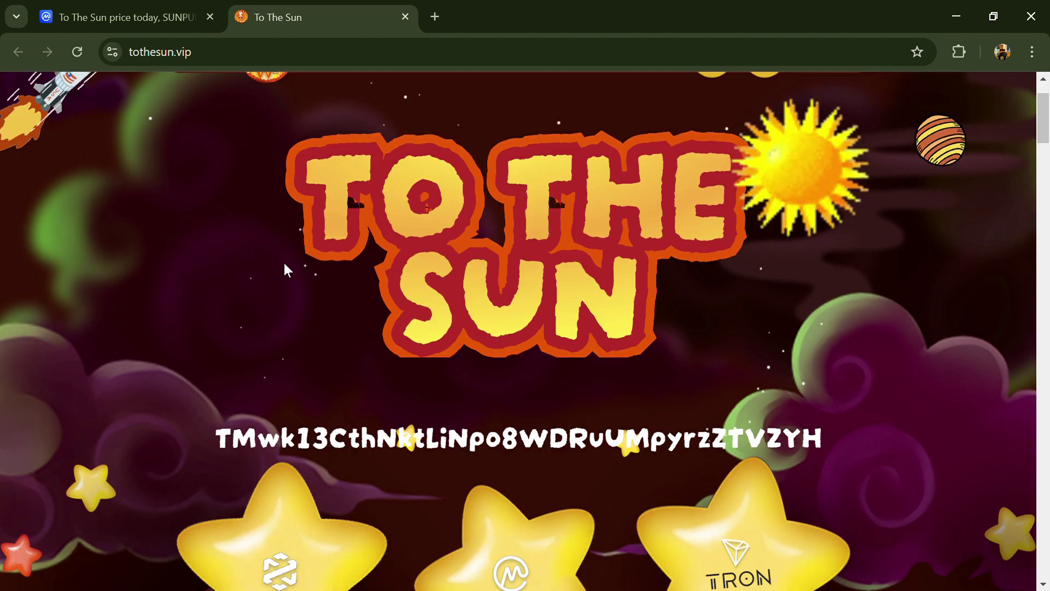
pyautogui.scroll(-1, 286, 269)
pyautogui.scroll(-1, 287, 269)
pyautogui.scroll(-2, 288, 271)
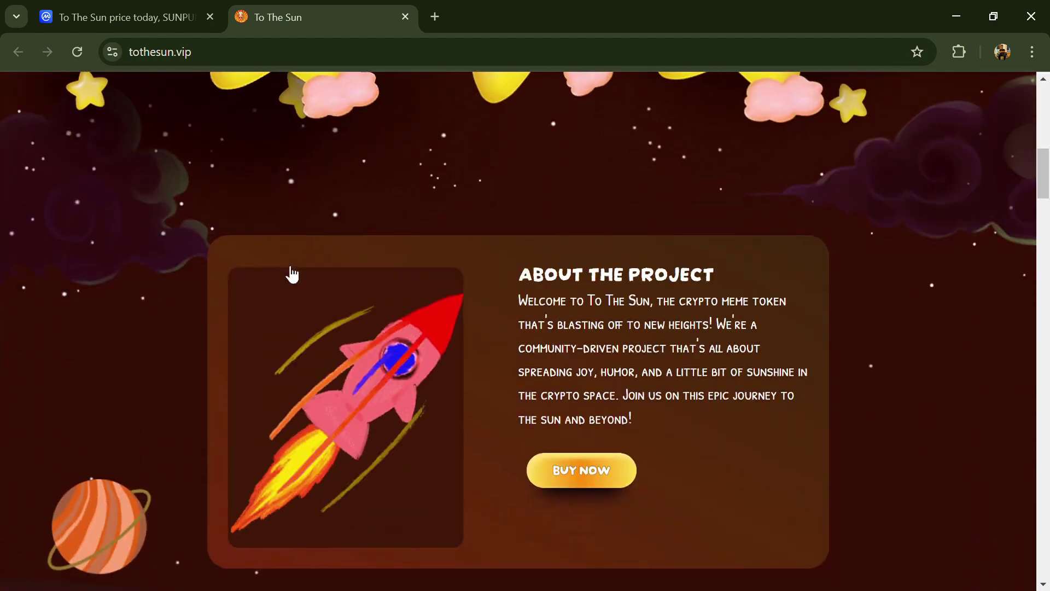
pyautogui.scroll(-1, 291, 275)
pyautogui.scroll(-2, 292, 273)
pyautogui.scroll(-2, 292, 273)
pyautogui.scroll(-1, 292, 273)
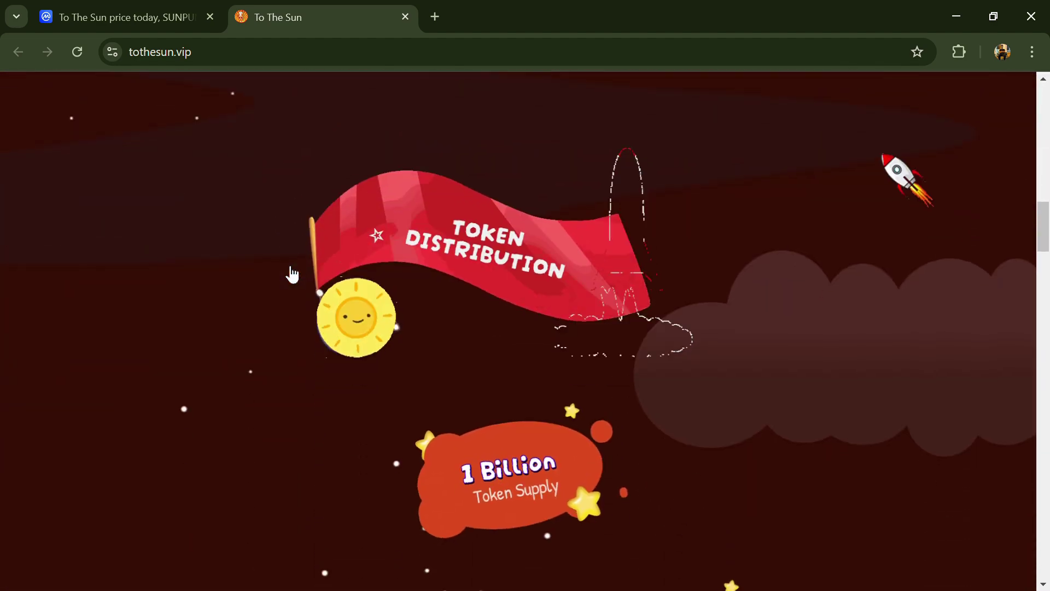
pyautogui.scroll(-2, 291, 273)
pyautogui.scroll(-1, 288, 273)
pyautogui.scroll(-2, 287, 273)
pyautogui.scroll(-2, 287, 273)
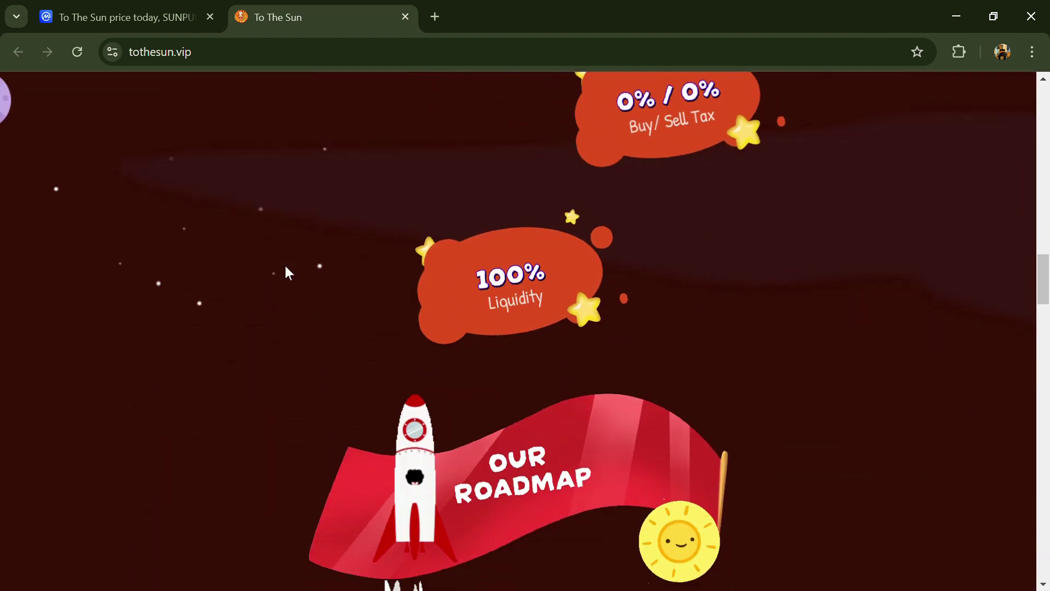
pyautogui.scroll(-1, 287, 273)
pyautogui.scroll(-2, 287, 272)
pyautogui.scroll(-3, 286, 273)
pyautogui.scroll(-1, 287, 273)
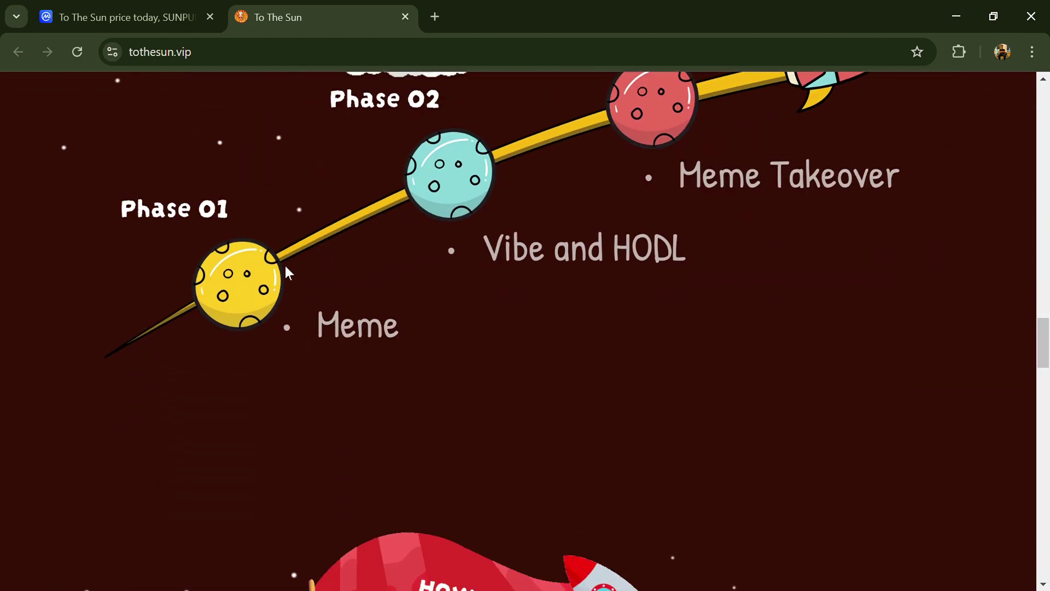
pyautogui.scroll(-2, 287, 273)
pyautogui.scroll(-2, 286, 272)
pyautogui.scroll(-1, 286, 272)
pyautogui.scroll(-2, 286, 273)
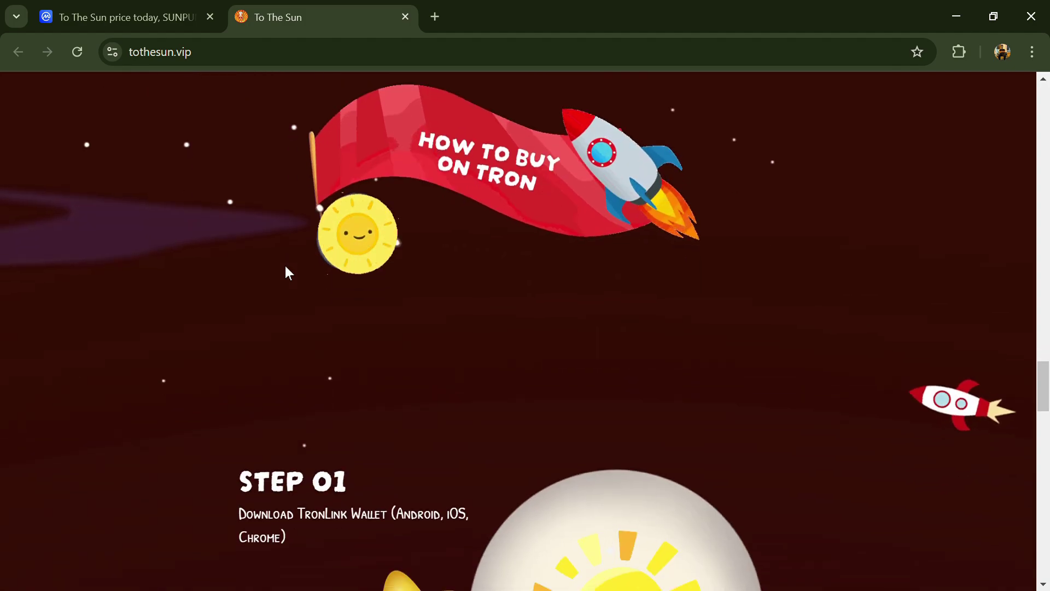
pyautogui.scroll(-3, 286, 272)
pyautogui.scroll(-3, 288, 276)
pyautogui.scroll(-3, 287, 272)
pyautogui.scroll(-2, 288, 272)
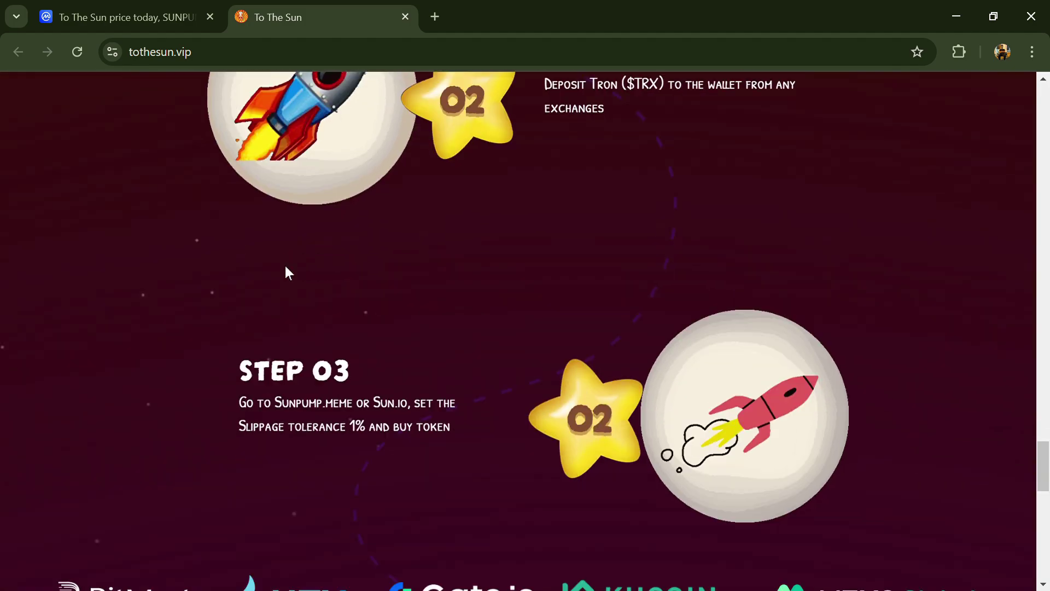
pyautogui.scroll(-1, 287, 271)
pyautogui.scroll(-5, 285, 271)
pyautogui.scroll(-1, 284, 271)
pyautogui.scroll(-2, 285, 270)
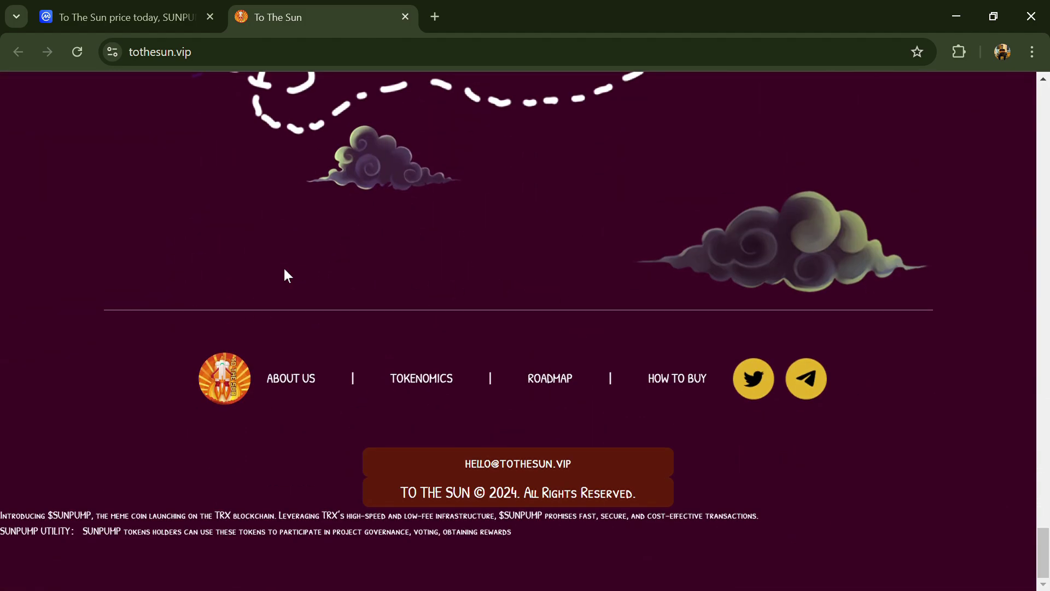
pyautogui.scroll(5, 284, 269)
pyautogui.scroll(3, 284, 270)
pyautogui.scroll(5, 285, 270)
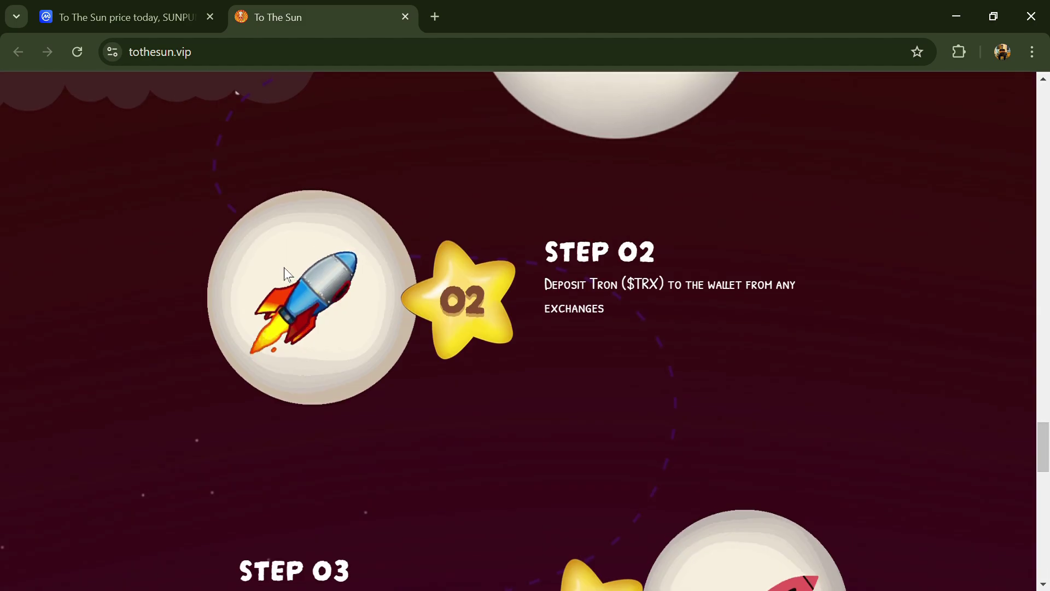
pyautogui.scroll(4, 285, 271)
pyautogui.scroll(3, 286, 273)
pyautogui.scroll(5, 286, 270)
pyautogui.scroll(5, 285, 269)
pyautogui.scroll(2, 285, 270)
pyautogui.scroll(4, 285, 271)
pyautogui.scroll(4, 284, 271)
pyautogui.scroll(4, 285, 270)
pyautogui.scroll(5, 285, 271)
pyautogui.scroll(4, 283, 262)
pyautogui.scroll(-2, 270, 246)
pyautogui.scroll(-2, 285, 266)
pyautogui.scroll(-1, 285, 272)
pyautogui.scroll(-1, 286, 272)
pyautogui.scroll(-2, 288, 273)
pyautogui.scroll(-1, 291, 274)
pyautogui.scroll(-2, 292, 273)
pyautogui.scroll(-2, 291, 273)
pyautogui.scroll(-2, 291, 273)
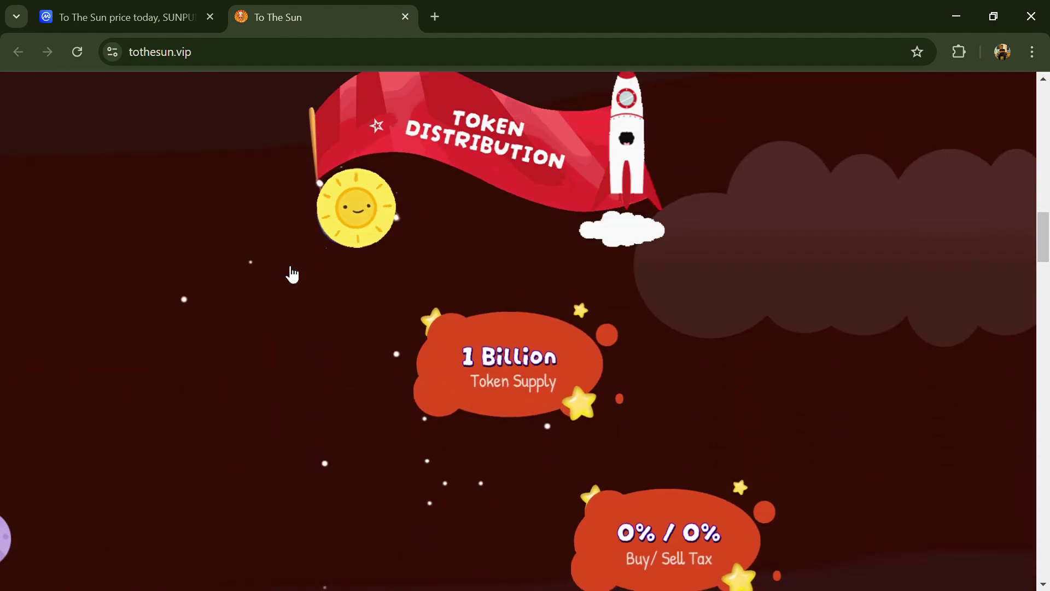
pyautogui.scroll(-1, 292, 274)
pyautogui.scroll(-2, 292, 273)
pyautogui.scroll(-2, 286, 273)
pyautogui.scroll(-3, 287, 272)
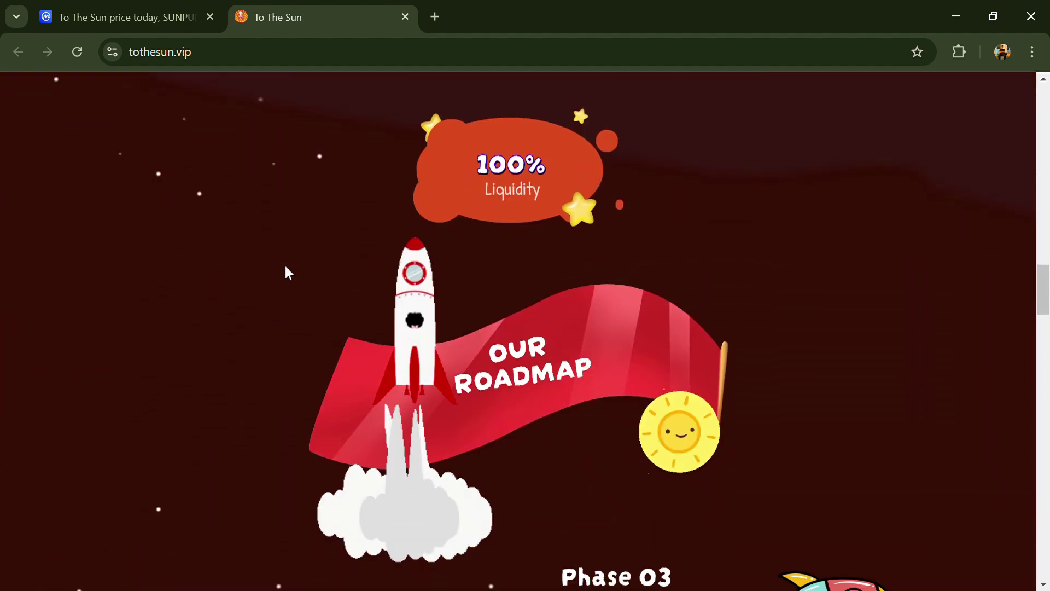
pyautogui.scroll(-2, 286, 272)
pyautogui.scroll(-2, 286, 273)
pyautogui.scroll(-3, 286, 273)
pyautogui.scroll(-1, 285, 273)
pyautogui.scroll(-1, 286, 273)
pyautogui.scroll(-1, 286, 272)
pyautogui.scroll(-1, 286, 273)
pyautogui.scroll(-2, 286, 272)
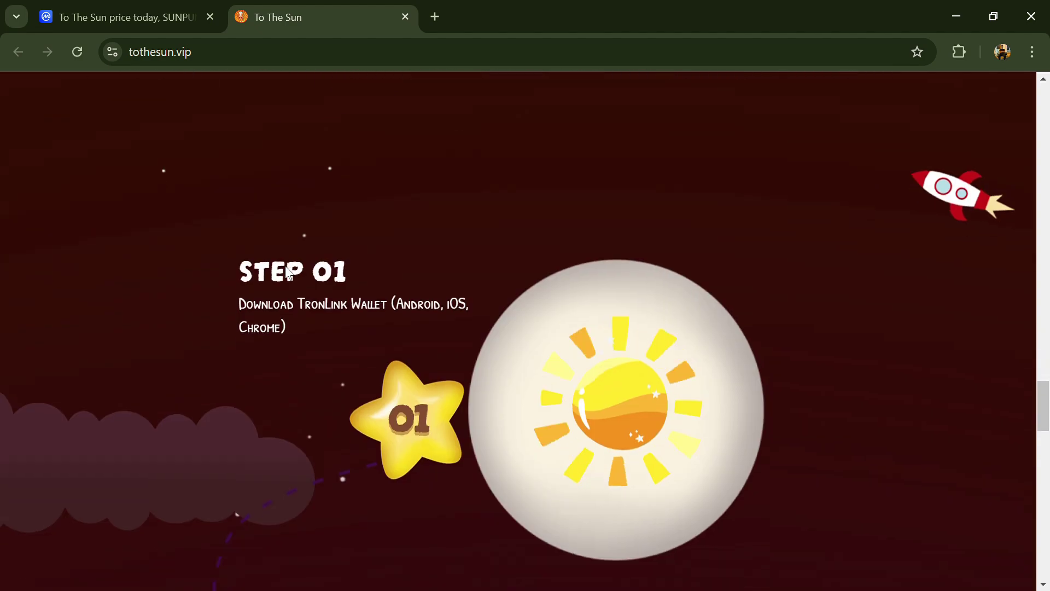
pyautogui.scroll(-2, 286, 272)
pyautogui.scroll(-3, 285, 265)
pyautogui.scroll(-1, 285, 266)
pyautogui.scroll(-1, 285, 266)
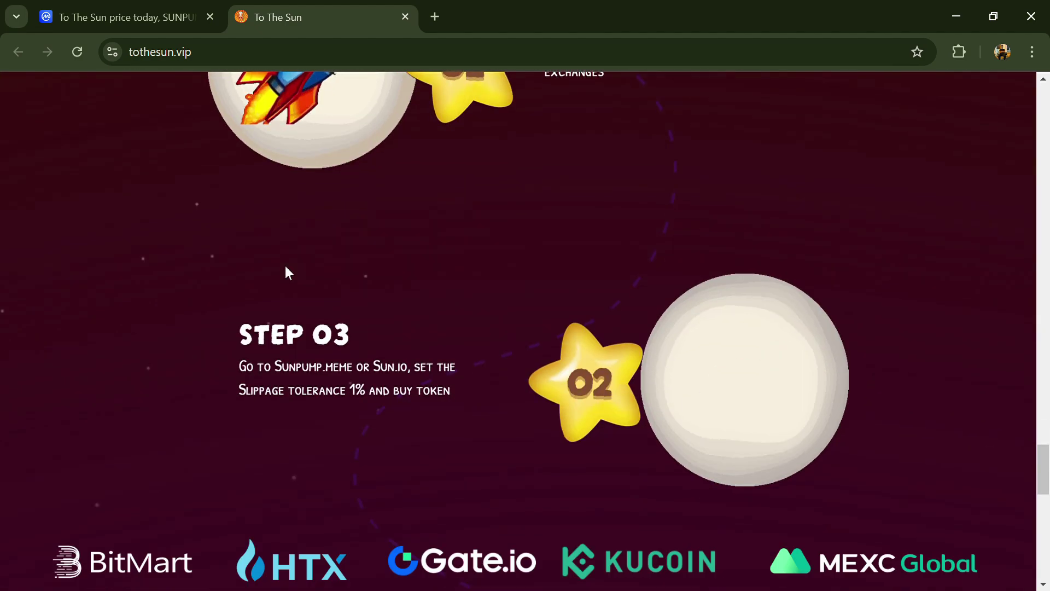
# Jump to the top of the To The Sun homepage, then return to its CoinMarketCap listing
pyautogui.press('Home')
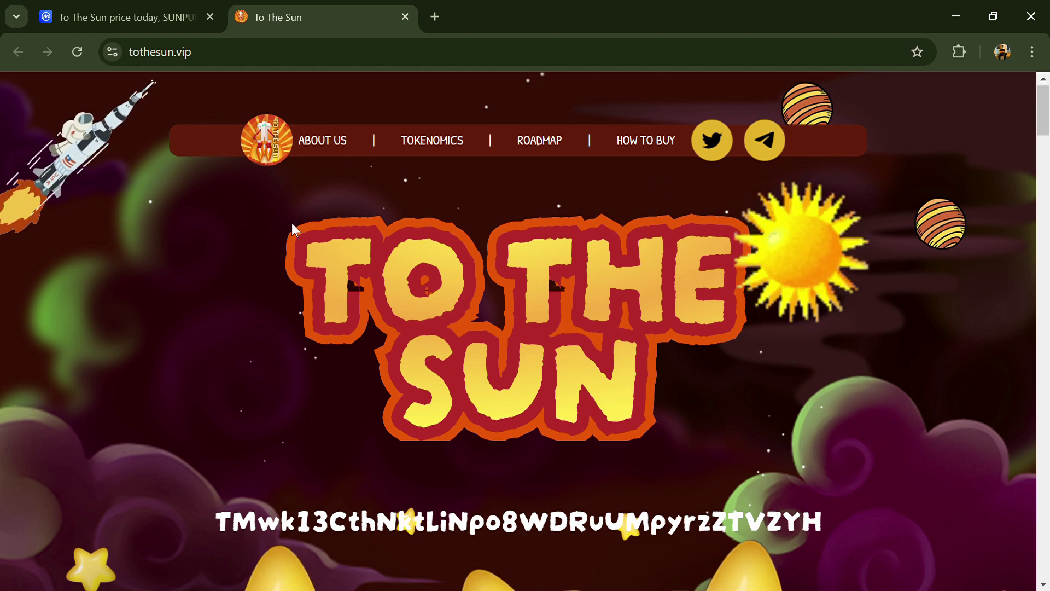
pyautogui.click(148, 18)
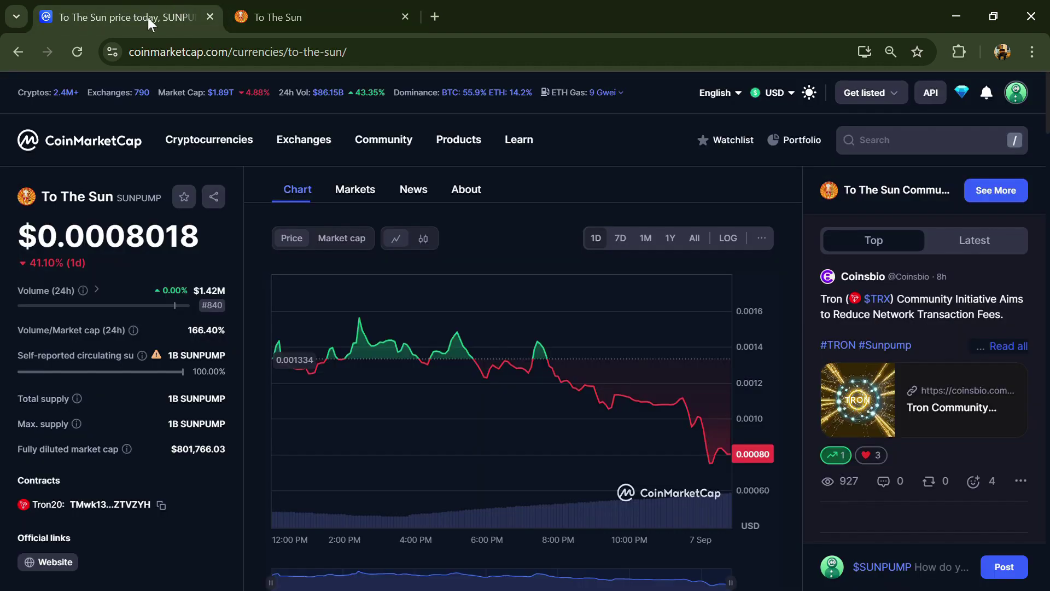
# Deselect the total and circulating supply figures, then show the SUNPUMP Markets table with SunSwap and BitMart pairs
pyautogui.click(166, 404)
pyautogui.click(185, 366)
pyautogui.click(373, 190)
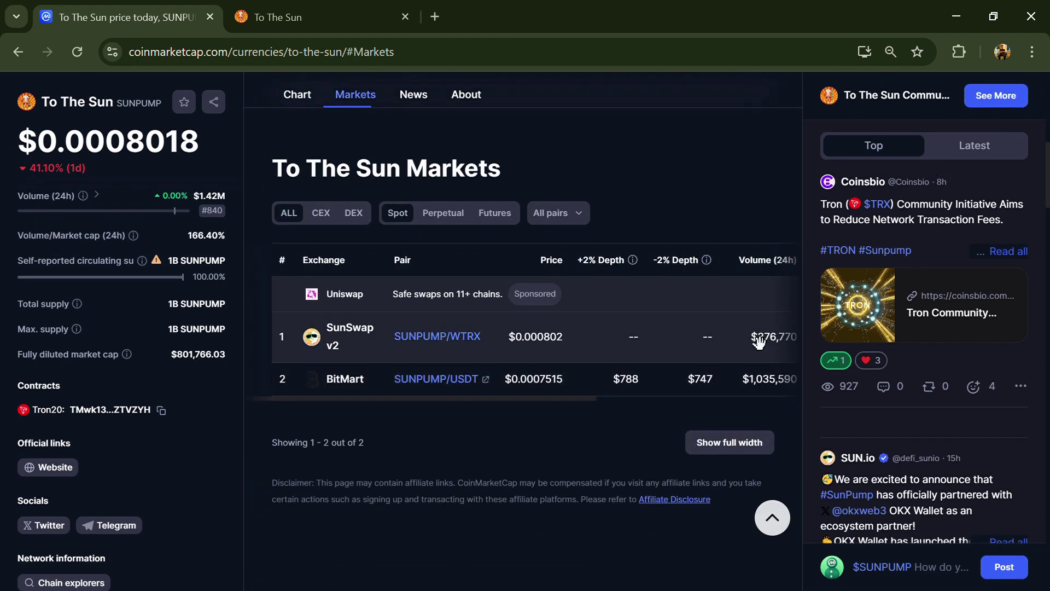
pyautogui.click(729, 443)
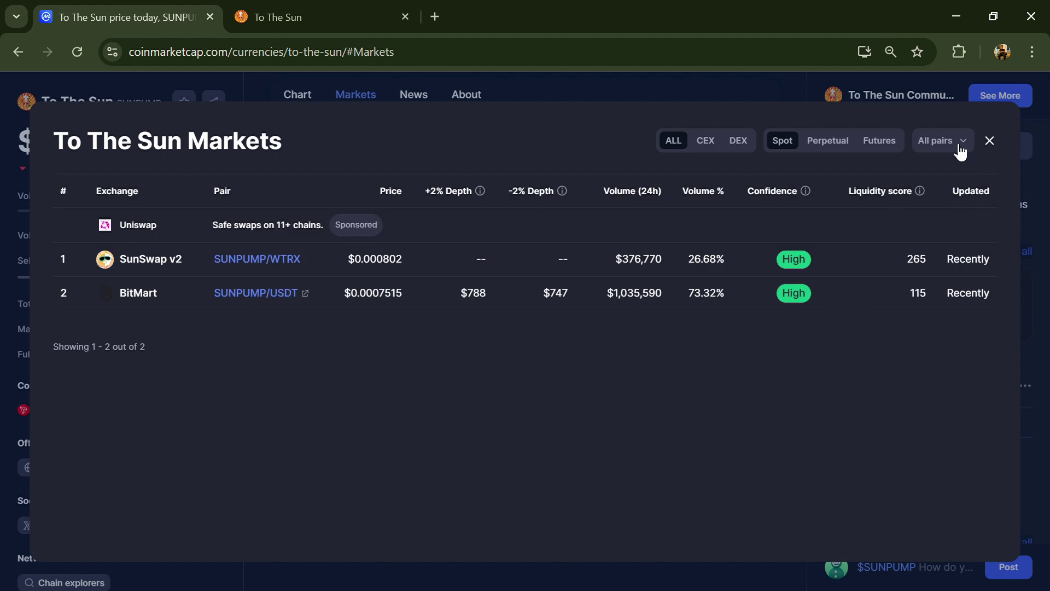
pyautogui.click(990, 142)
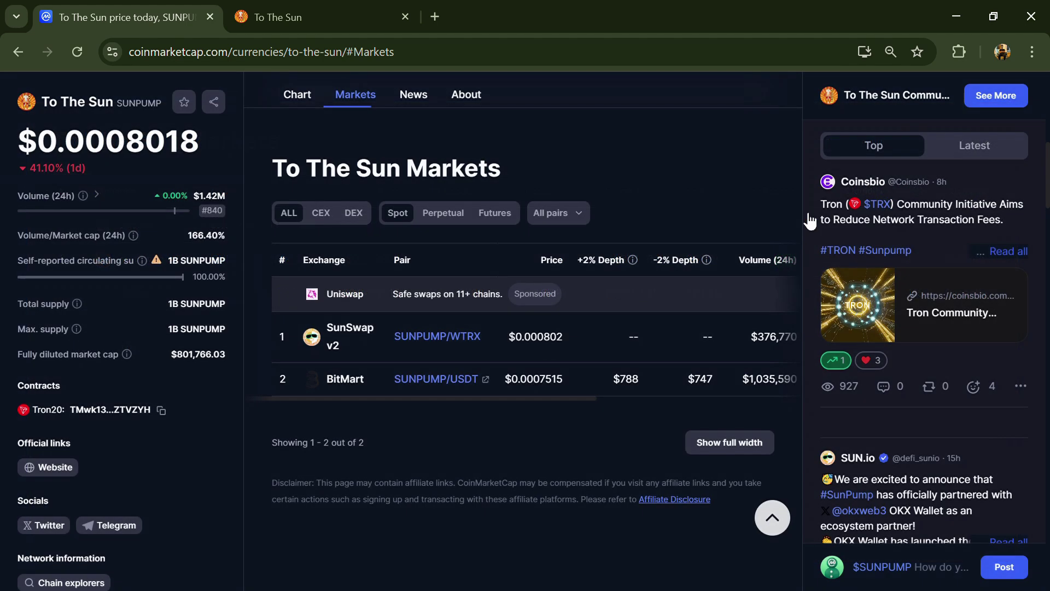